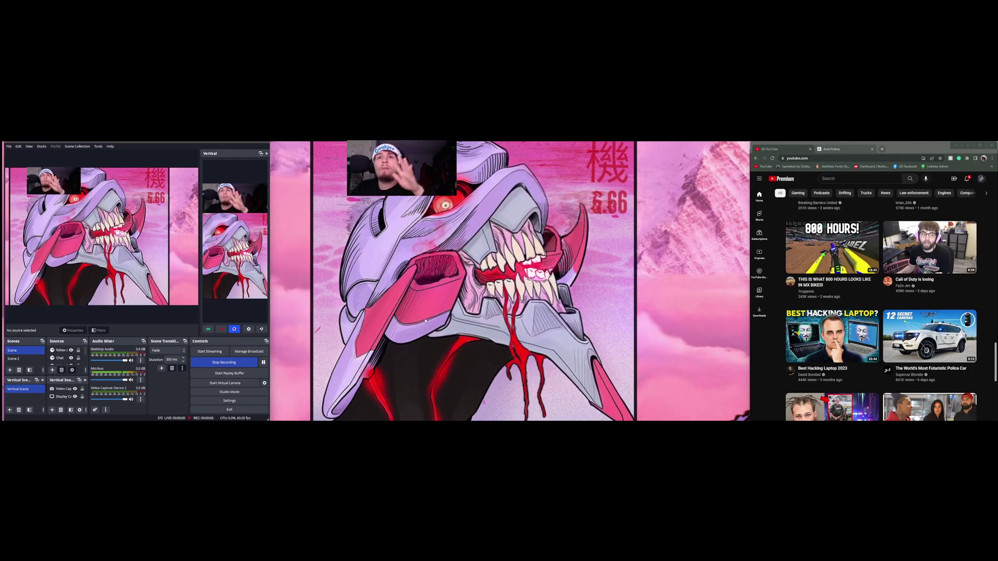
# Step: From the desktop, launch PowerToys from Windows Search's Recent list to open its General settings
pyautogui.press('super+d')
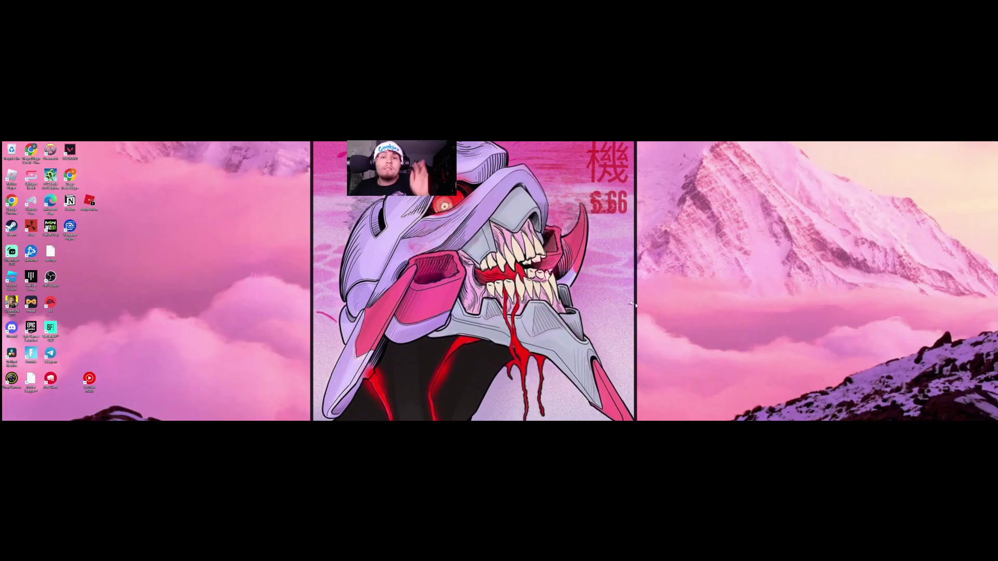
pyautogui.moveTo(480, 419)
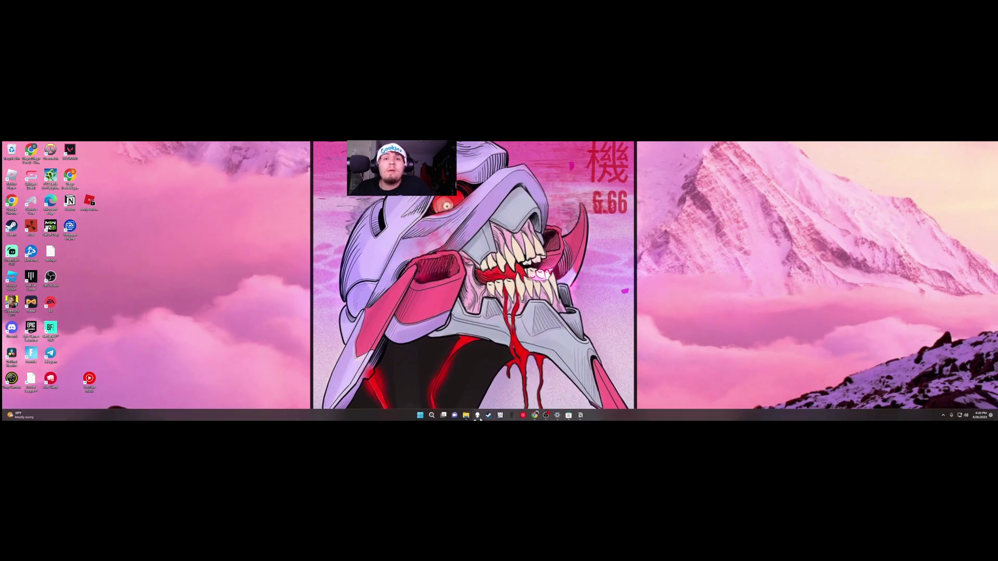
pyautogui.click(431, 415)
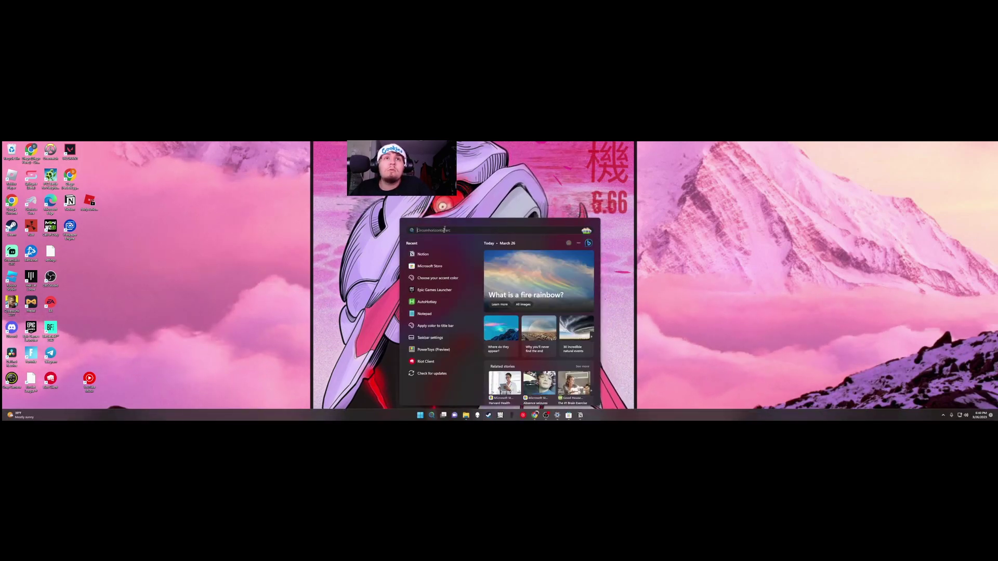
pyautogui.click(429, 266)
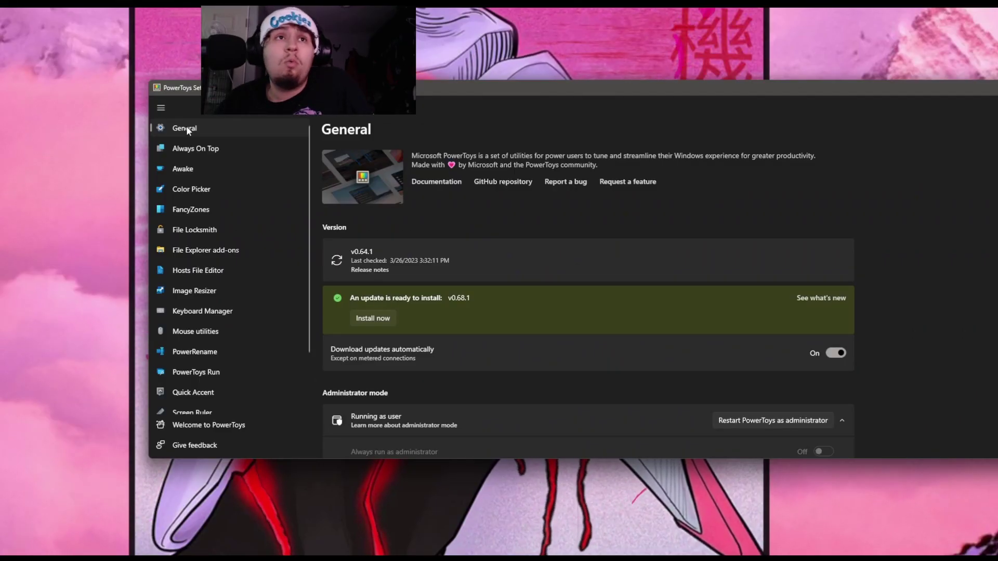
# Step: Show the FancyZones settings page and scroll through its Editor and zone behaviour options
pyautogui.click(185, 215)
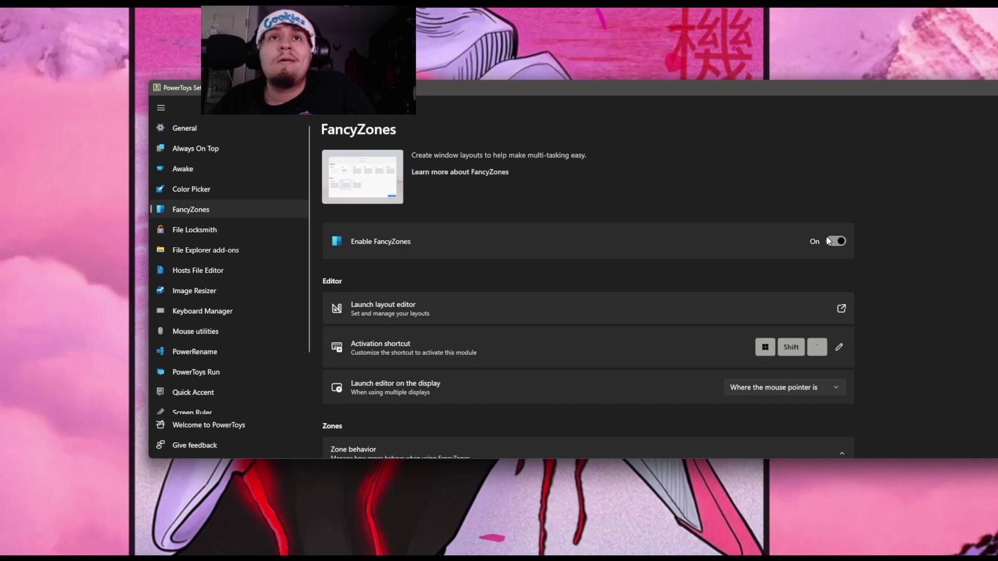
pyautogui.scroll(-3, 628, 271)
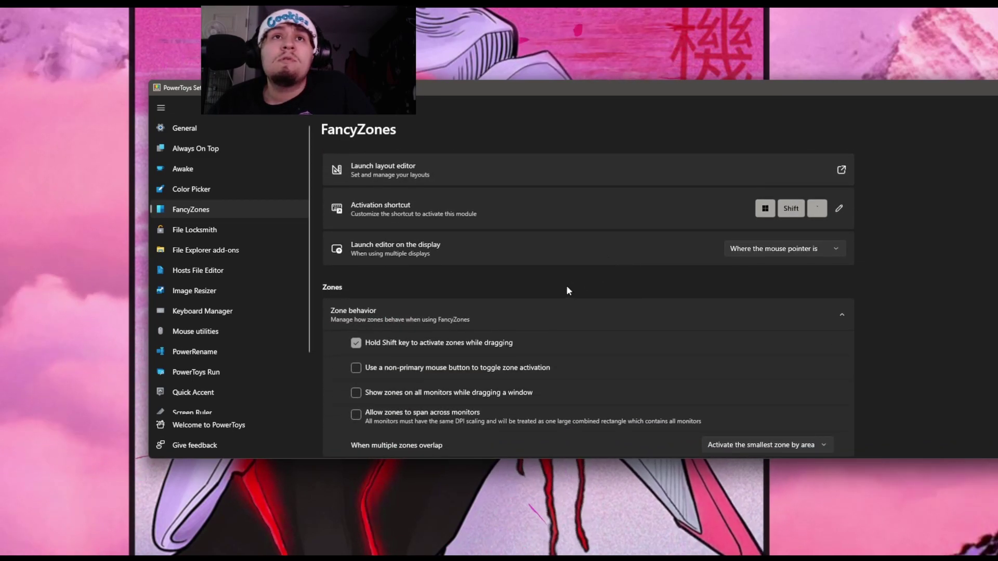
pyautogui.scroll(1, 567, 288)
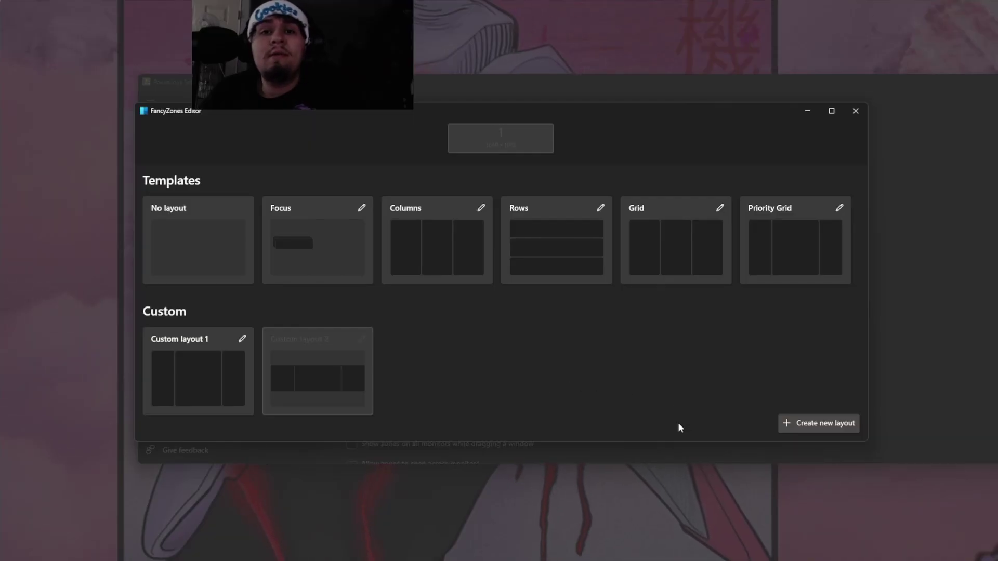
# Step: Create a new Canvas-type custom layout, 'Custom layout 3', across the ultrawide screen
pyautogui.click(801, 422)
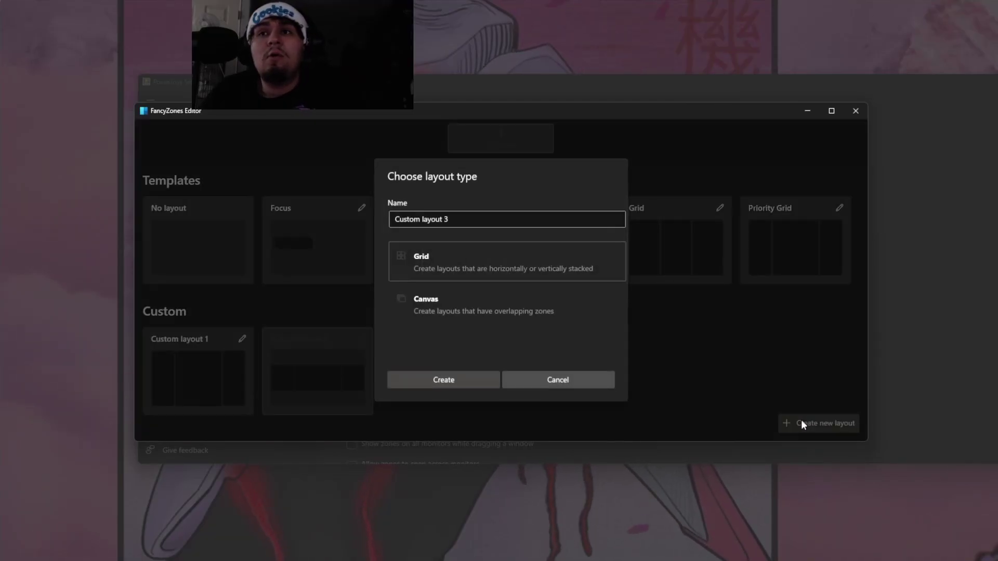
pyautogui.click(435, 311)
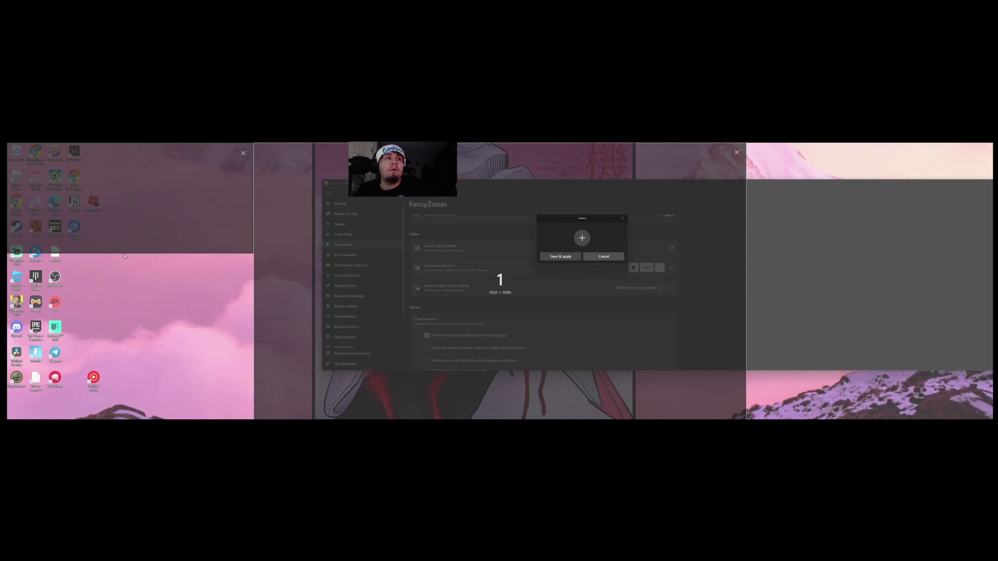
# Step: Stretch zone 2 down the left column, add zones, and stack zone 4 below zone 3
pyautogui.moveTo(124, 252); pyautogui.dragTo(91, 413)
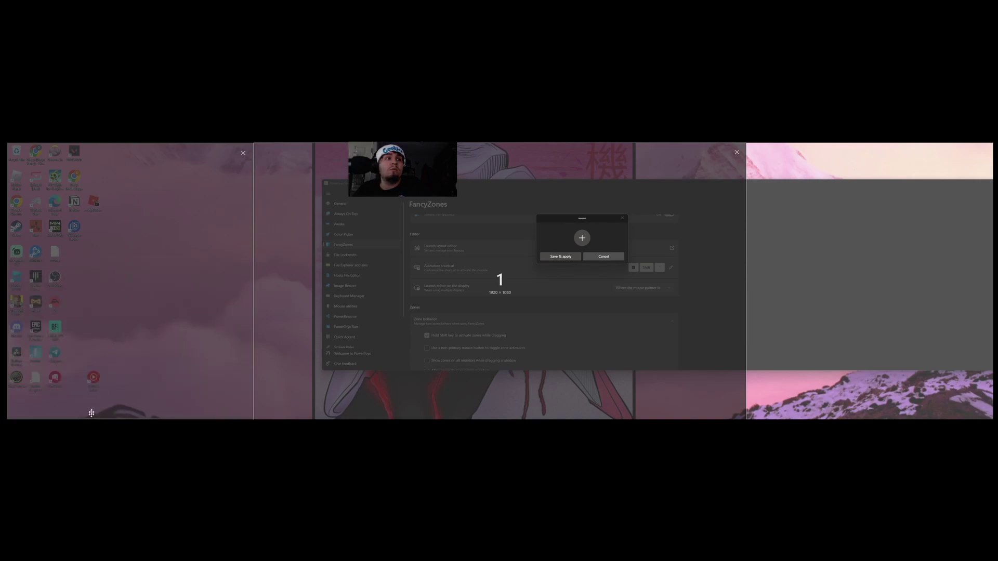
pyautogui.click(581, 238)
pyautogui.click(581, 237)
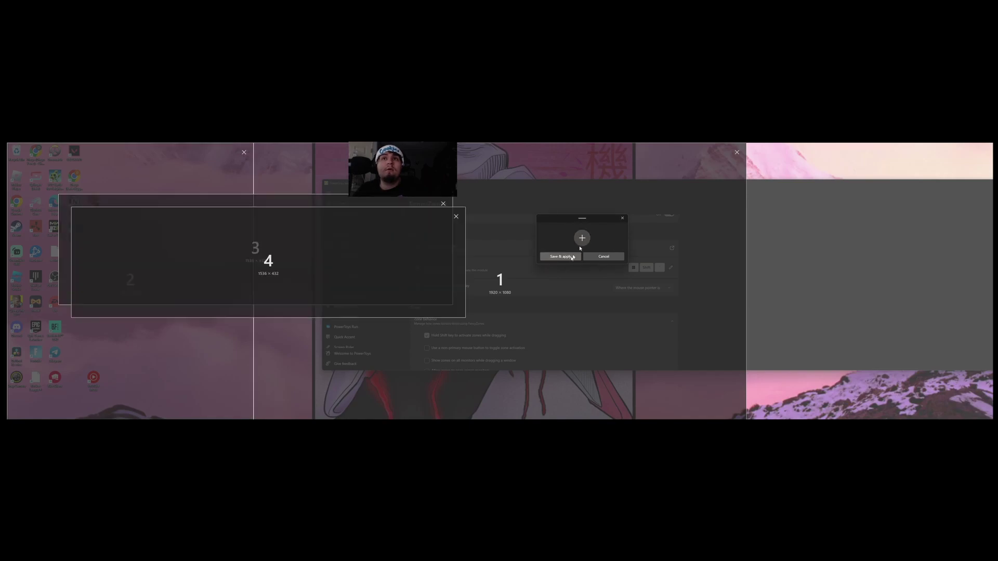
pyautogui.moveTo(239, 246); pyautogui.dragTo(188, 318)
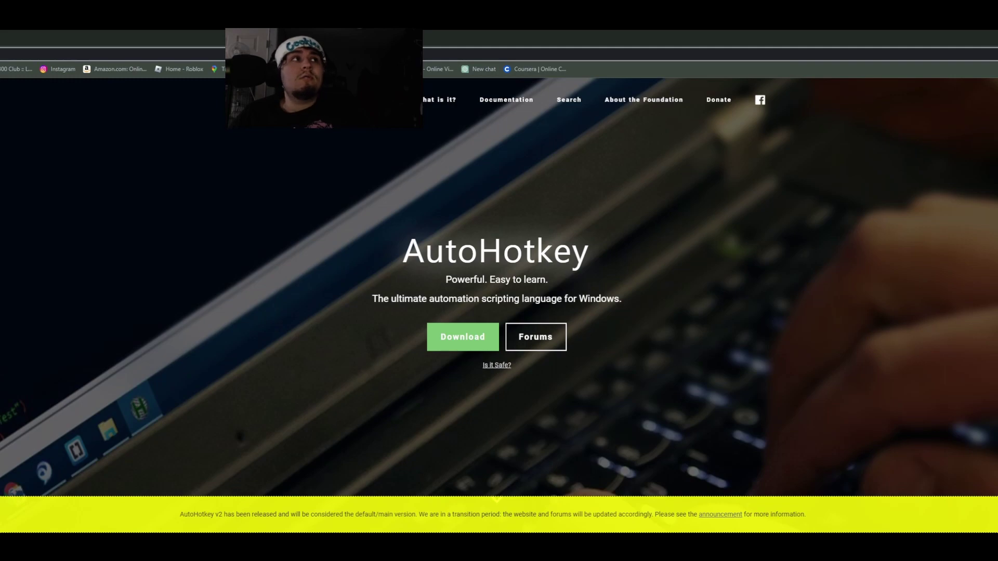
# Step: Switch to the 'How to Remove title bar on Windowed Game' tab and review its description
pyautogui.hotkey('ctrl', 'Tab')
pyautogui.scroll(-2, 43, 200)
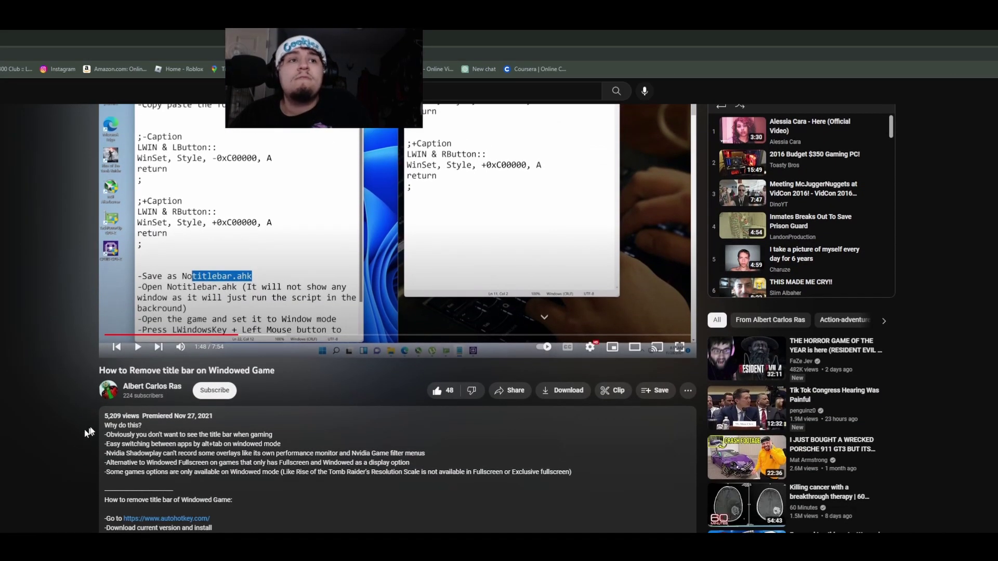
pyautogui.scroll(1, 201, 360)
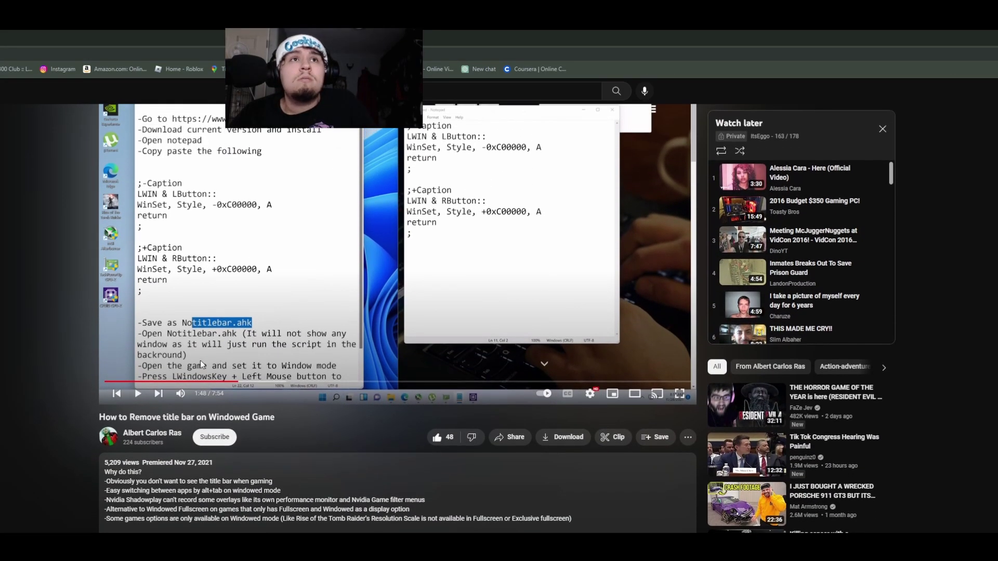
pyautogui.scroll(1, 64, 192)
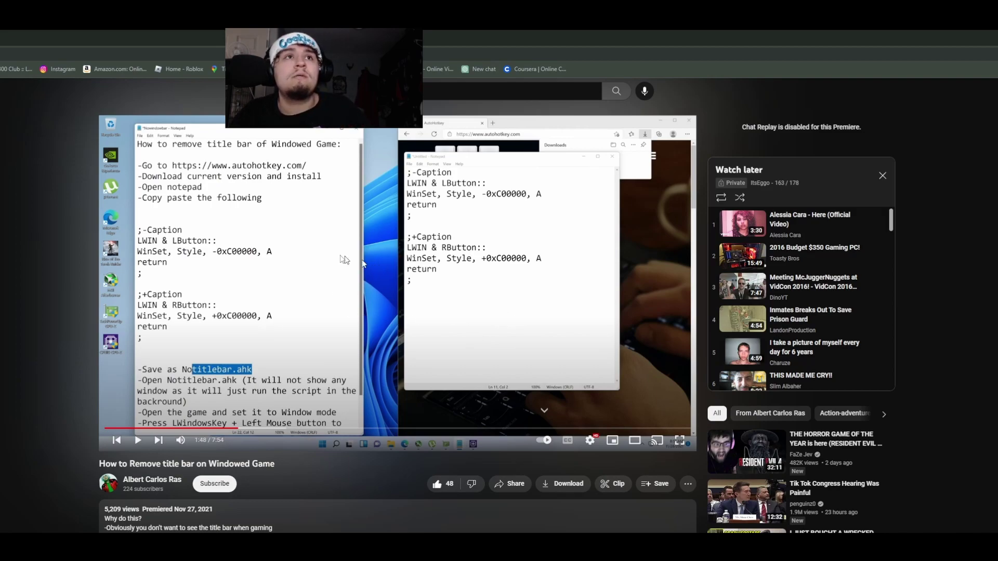
# Step: Return to the AutoHotkey homepage tab and reload it to show the v2.0 and v1.1 downloads
pyautogui.hotkey('ctrl', 'Tab')
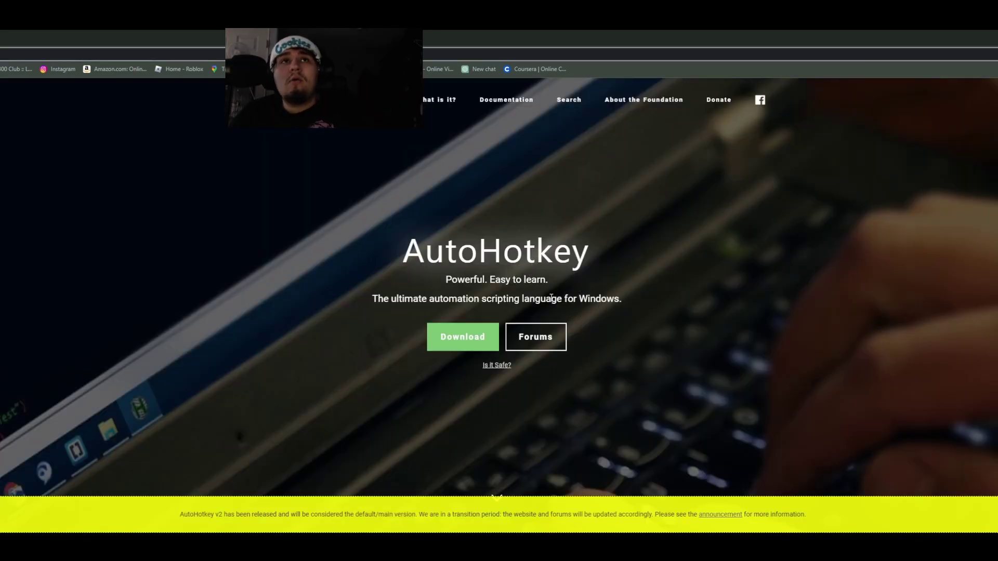
pyautogui.scroll(-8, 407, 312)
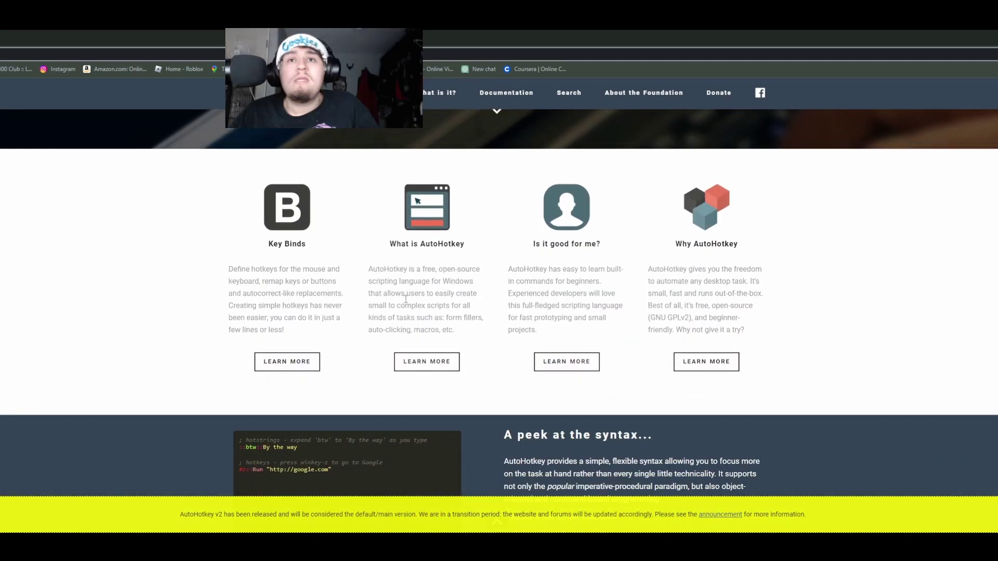
pyautogui.scroll(6, 408, 306)
pyautogui.scroll(2, 407, 307)
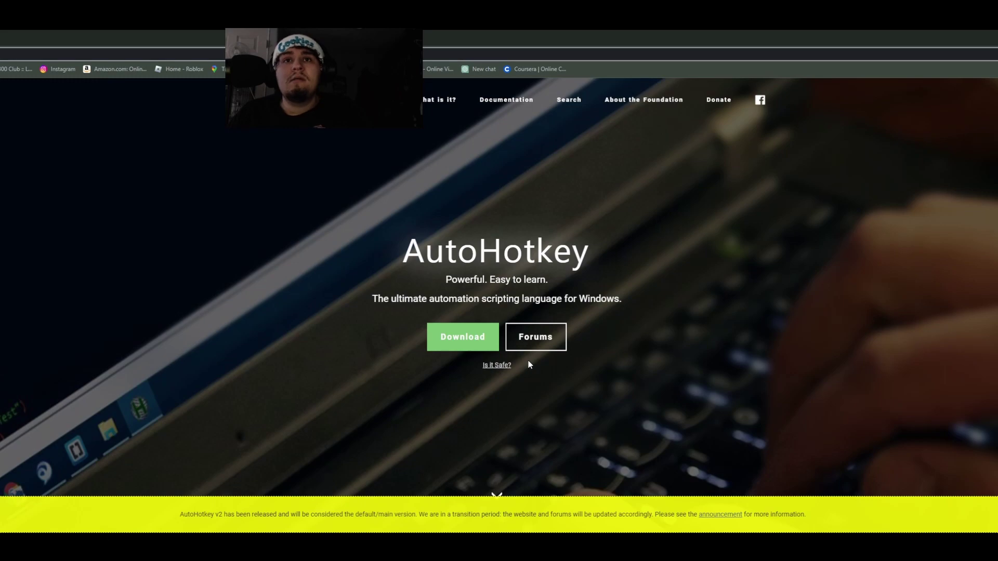
pyautogui.press('F5')
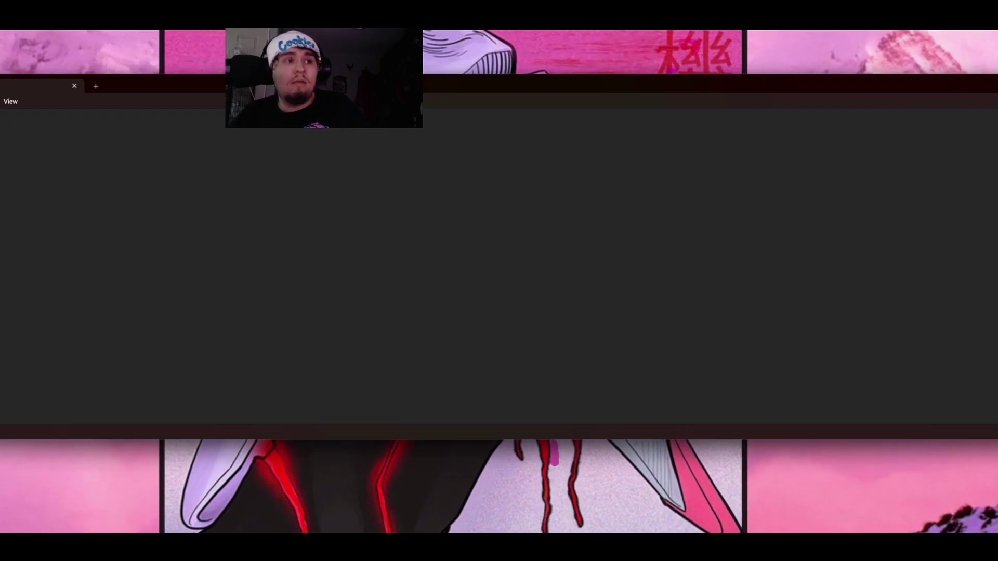
# Step: Paste the caption-toggling script and save it as Notitlebar.ahk in Documents
pyautogui.write(';-Caption LWIN & LButton:: WinSet, Style, -0xC00000, A return ;  ;+Caption LWIN & RButton:: WinSet, Style, +0xC00000, A return ;')
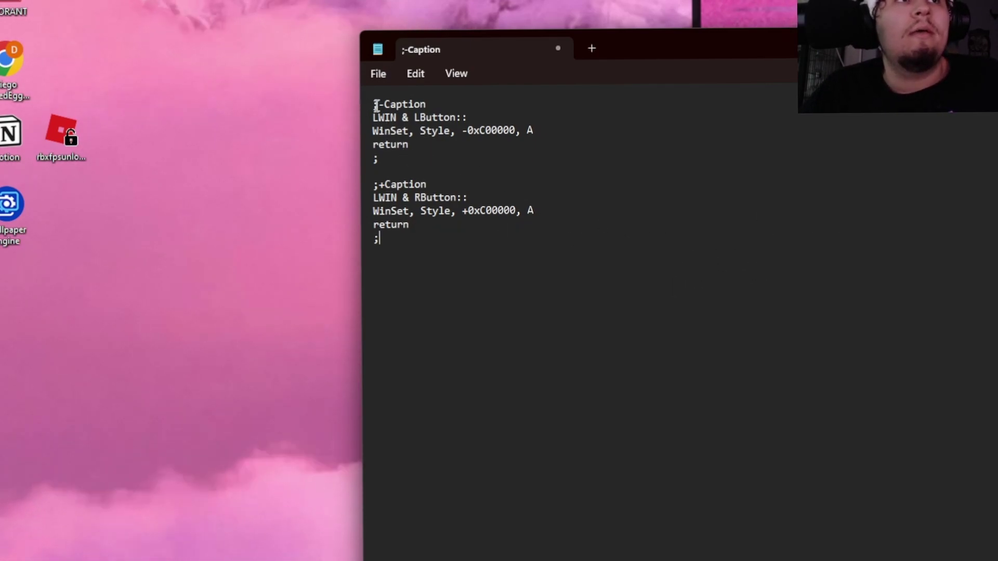
pyautogui.click(378, 78)
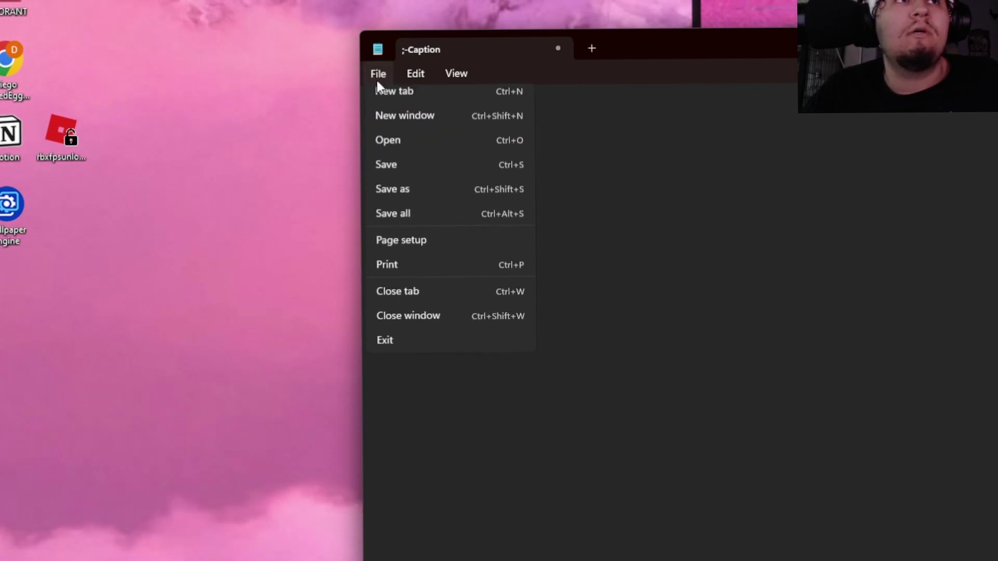
pyautogui.click(397, 201)
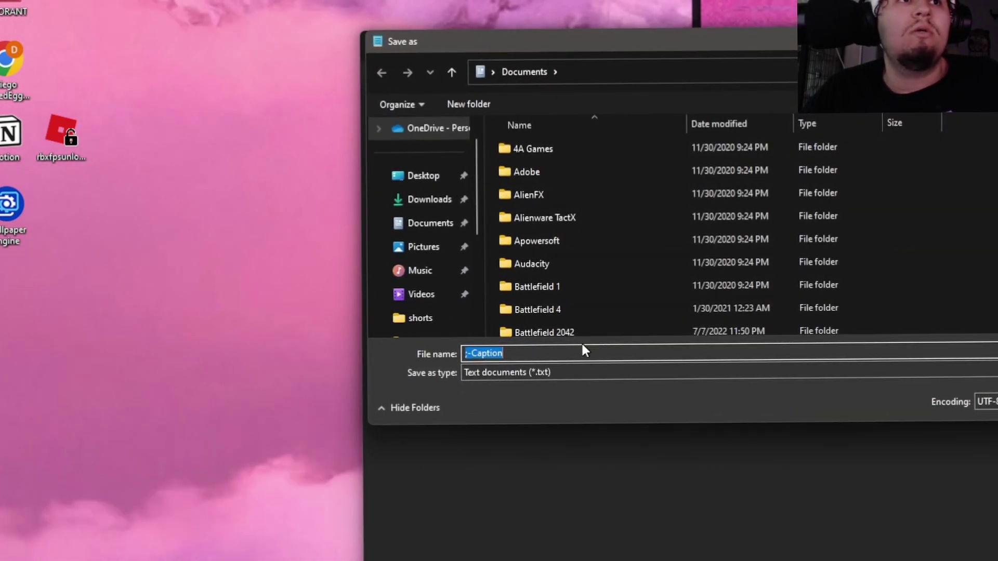
pyautogui.write('Notitlebar.ahk')
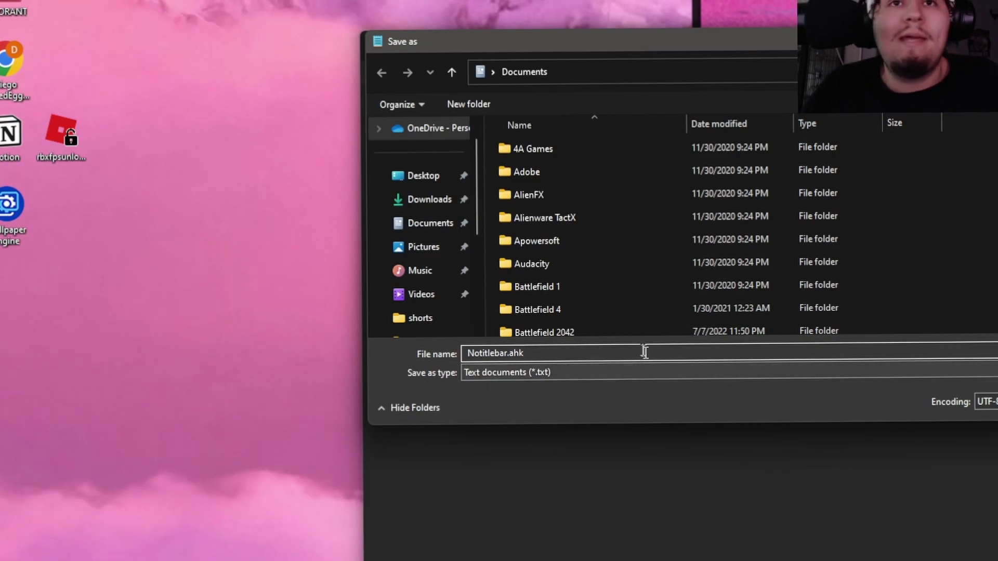
pyautogui.click(430, 223)
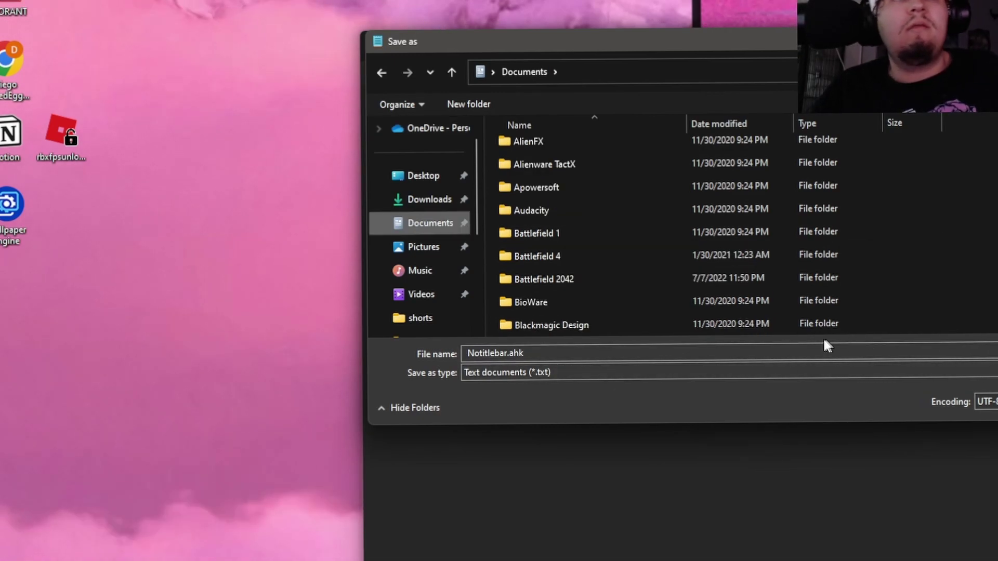
pyautogui.scroll(-2, 692, 282)
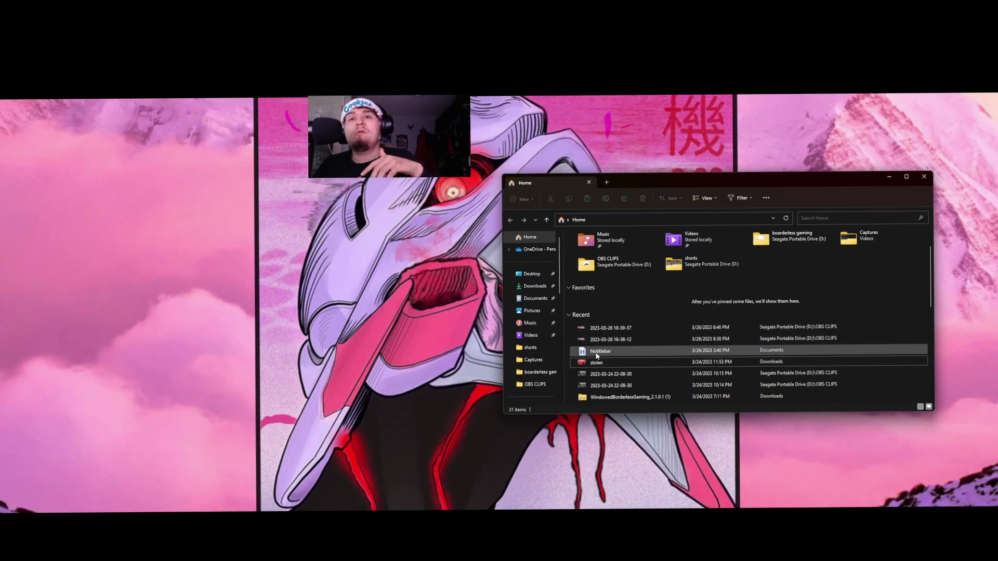
# Step: Run Notitlebar from Recent files, keep the older running instance, and minimize Explorer
pyautogui.click(598, 353)
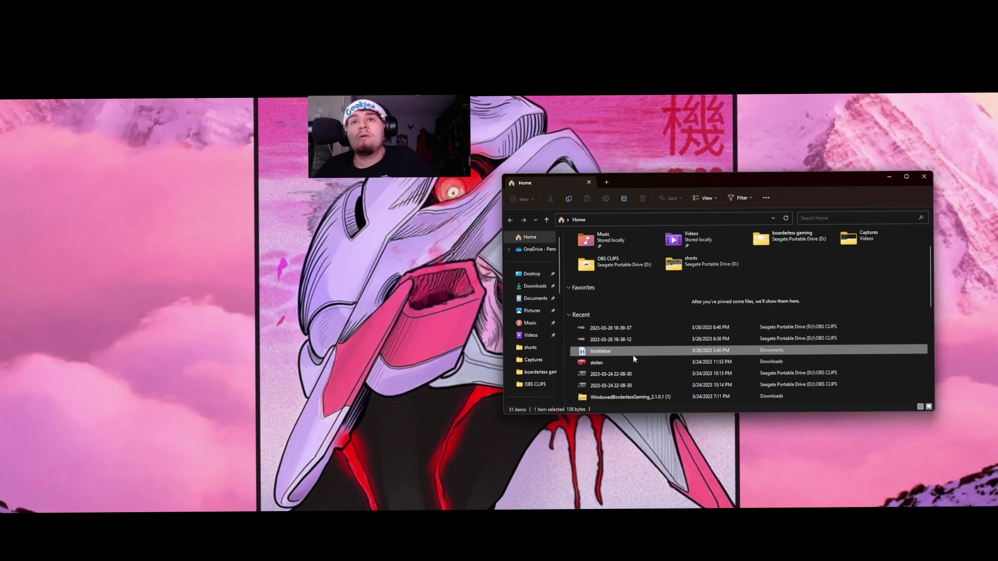
pyautogui.rightClick(608, 354)
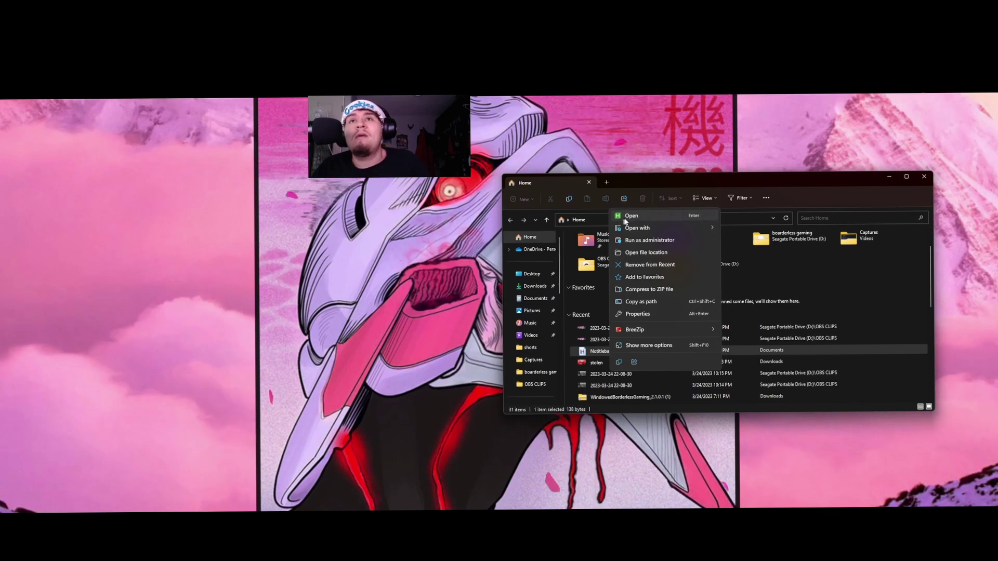
pyautogui.click(649, 215)
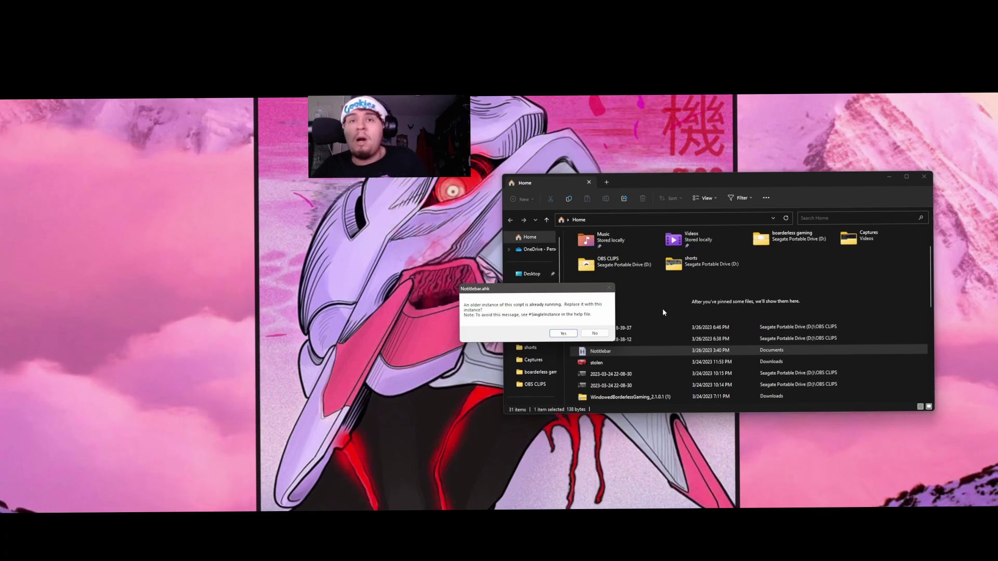
pyautogui.click(592, 334)
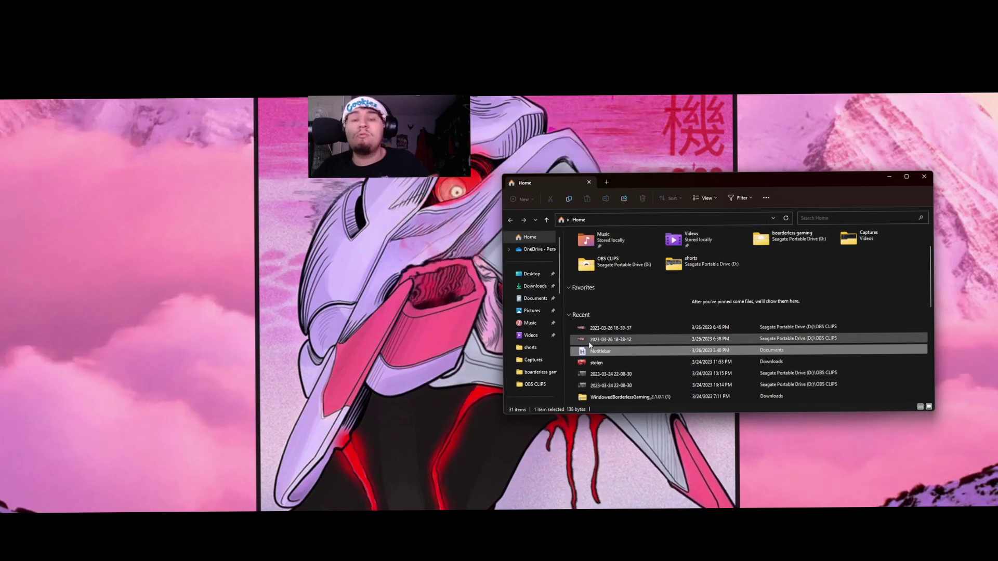
pyautogui.click(889, 177)
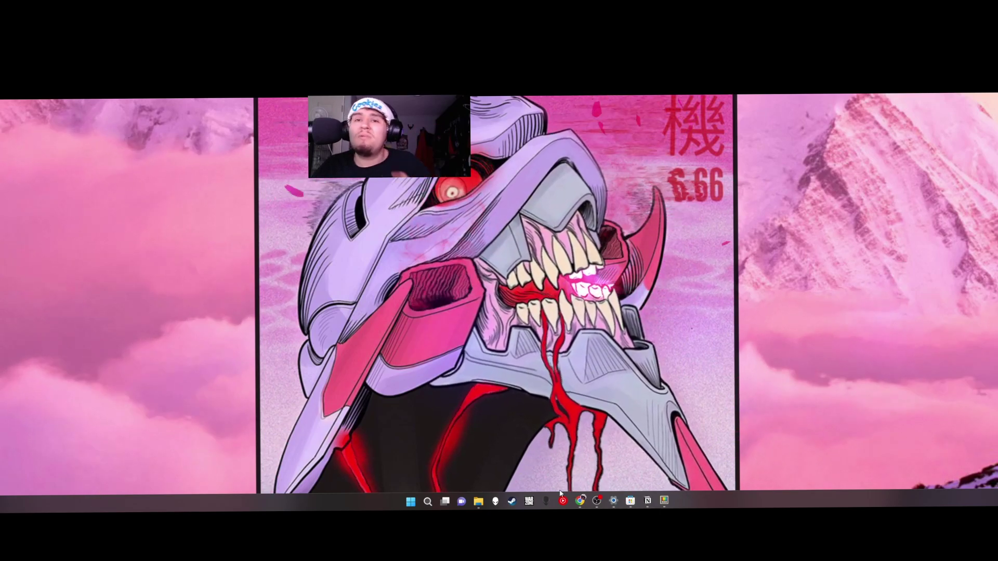
# Step: Open PowerToys on FancyZones and Windows Settings on Personalization > Colors from the taskbar
pyautogui.click(661, 504)
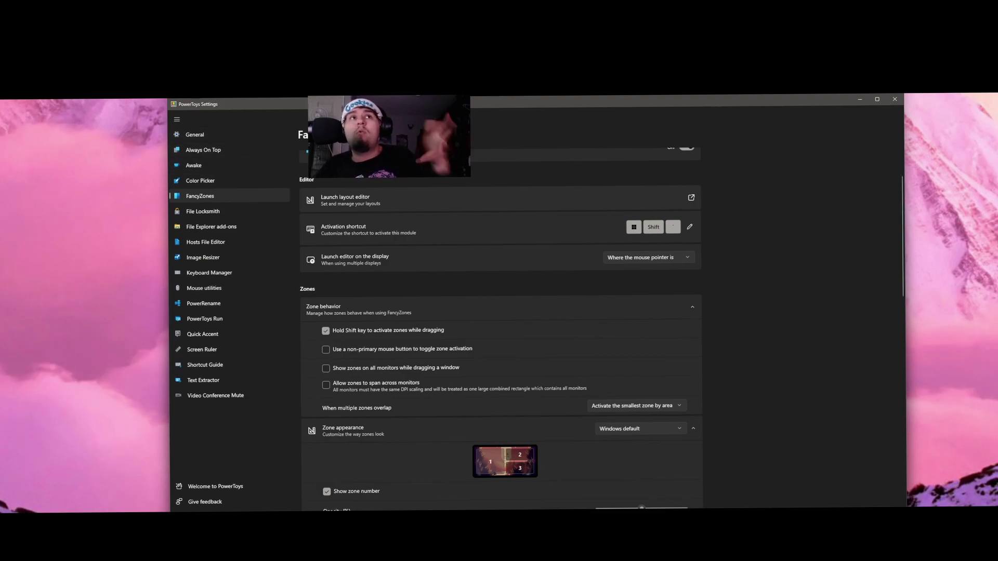
pyautogui.click(615, 501)
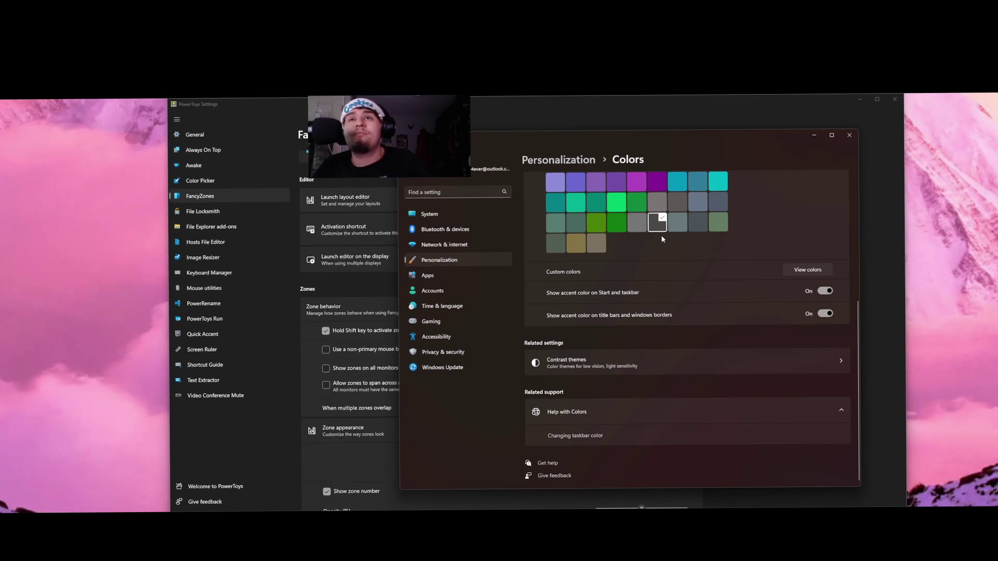
# Step: Bring the PowerToys FancyZones settings window in front of the Colors page
pyautogui.click(237, 100)
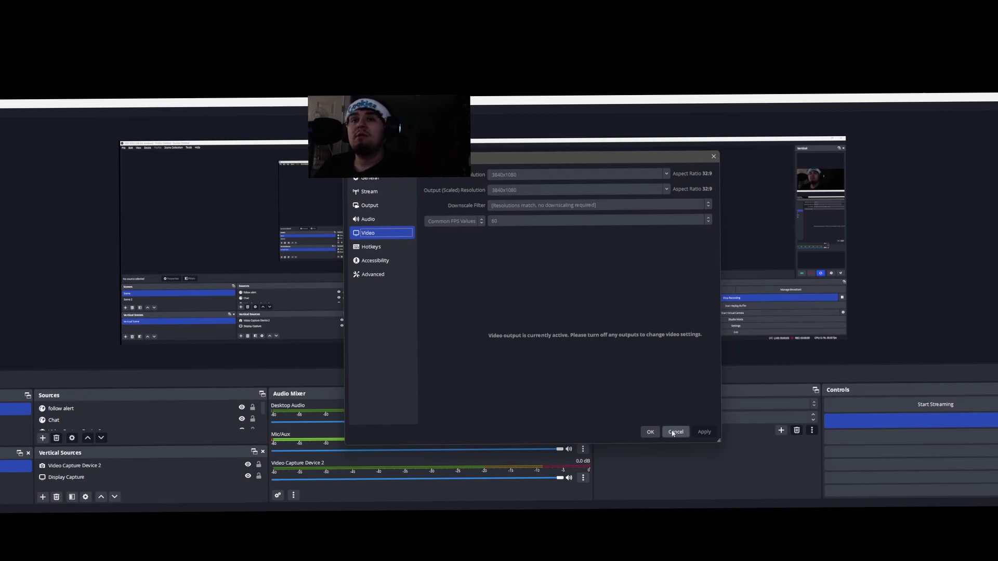
# Step: Close OBS video settings, leaving base and output resolution at 3840x1080 (32:9)
pyautogui.click(644, 433)
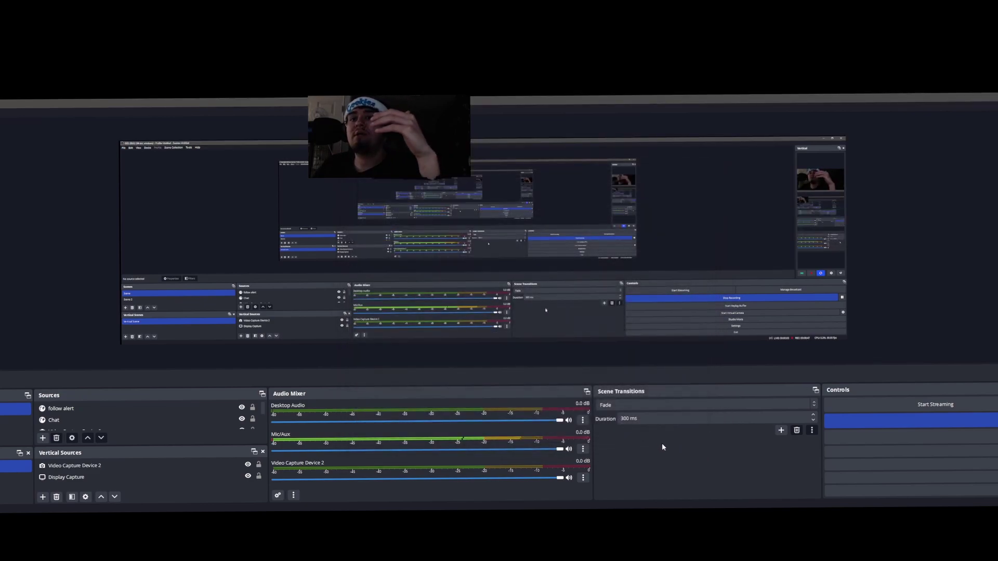